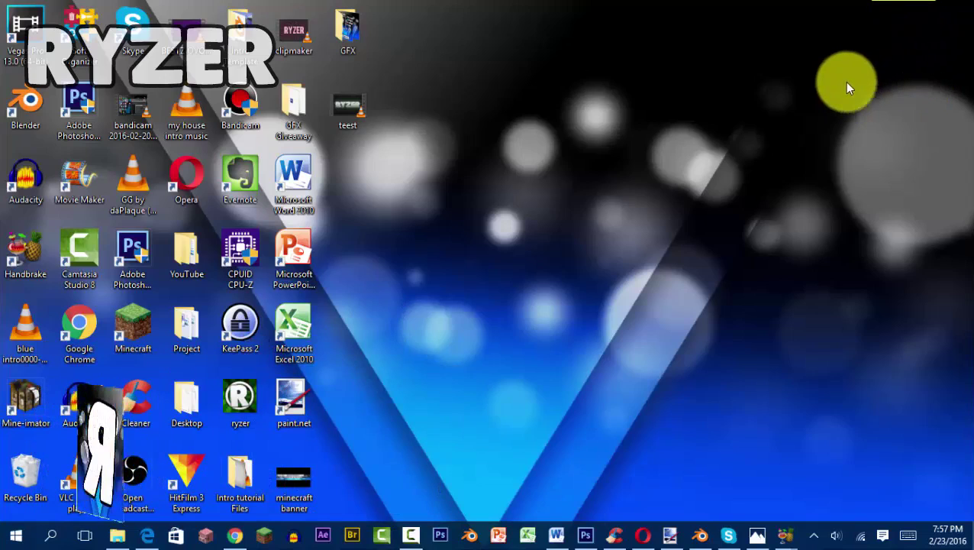
Step: Launch HandBrake maximized and choose to open a single video file as source
double_click(40, 253)
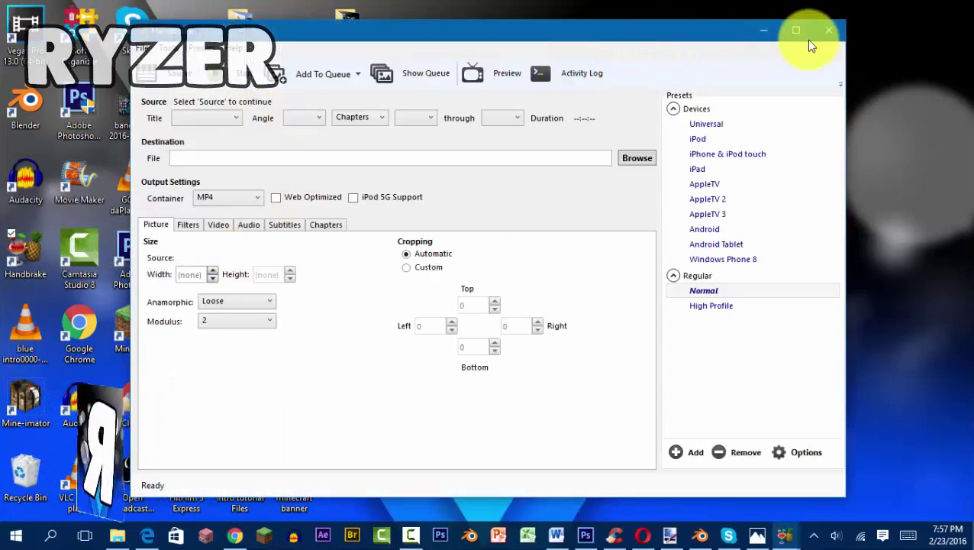
click(806, 35)
click(52, 52)
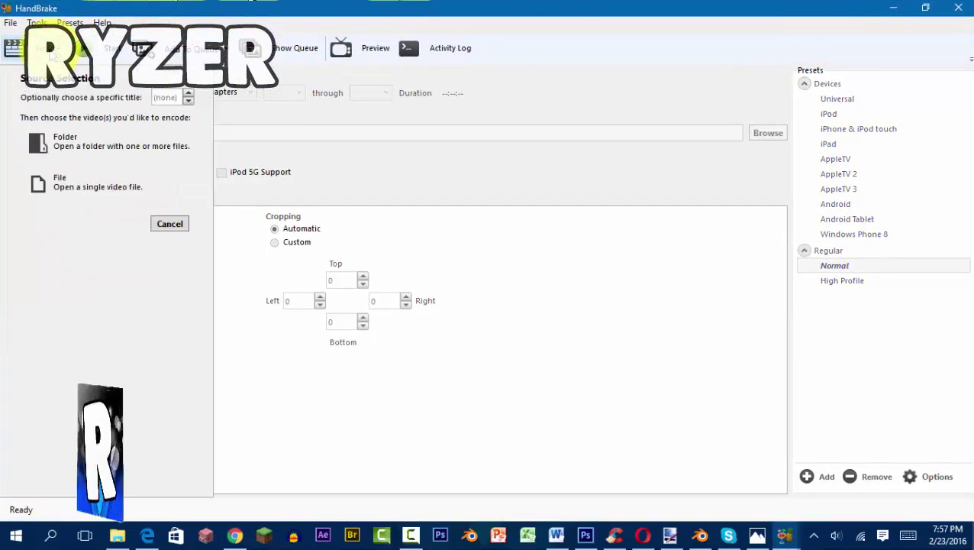
click(115, 196)
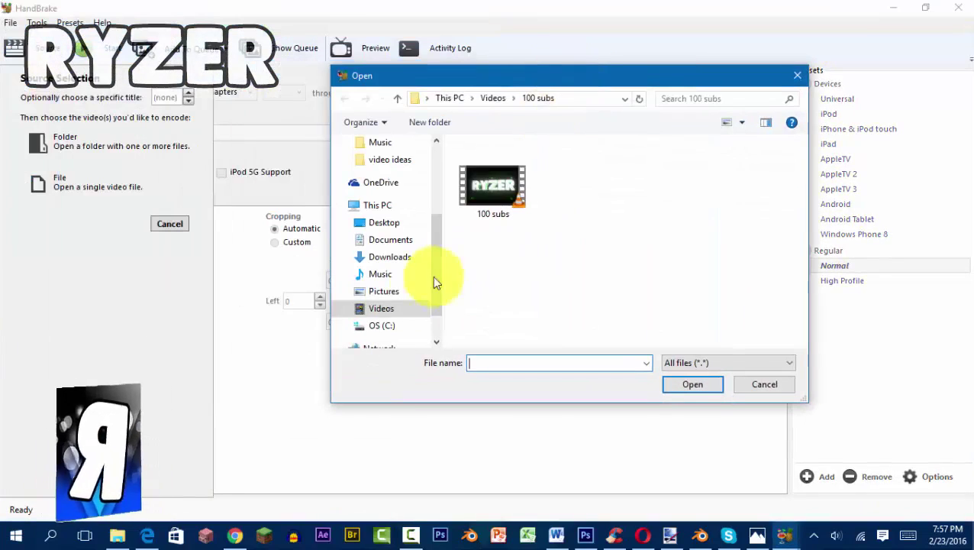
Step: Browse to Videos > ziovo thumbnails and load its video as the source
click(390, 309)
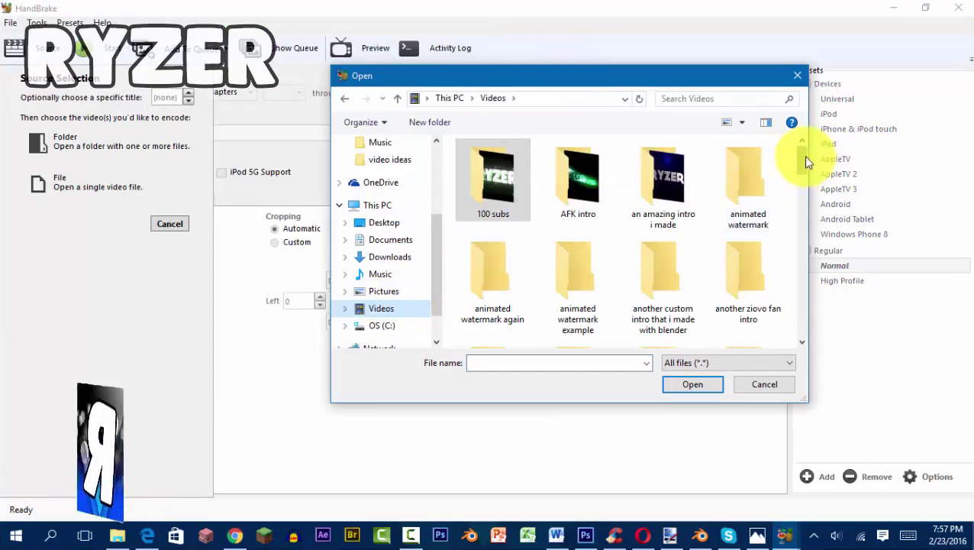
drag(803, 155, 799, 320)
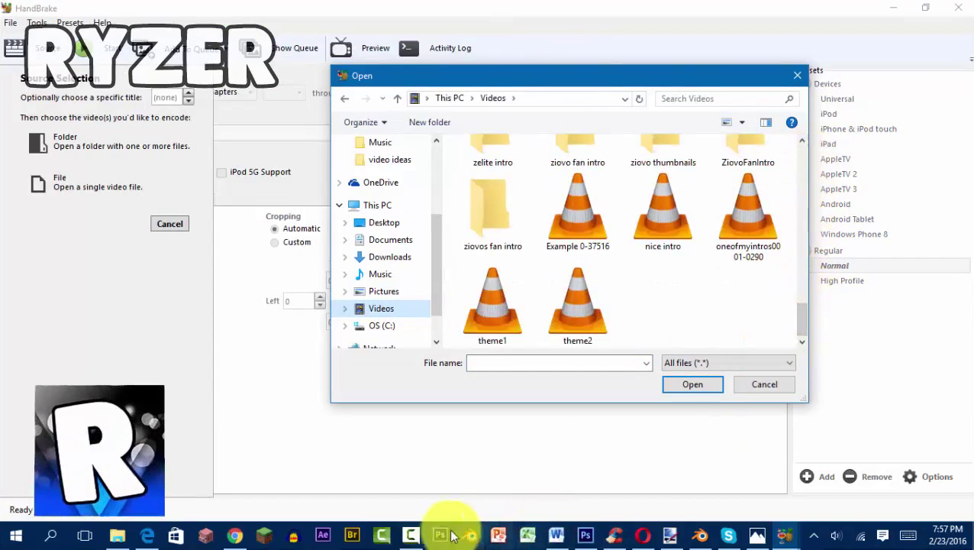
scroll(794, 288, up, 1)
scroll(794, 282, down, 1)
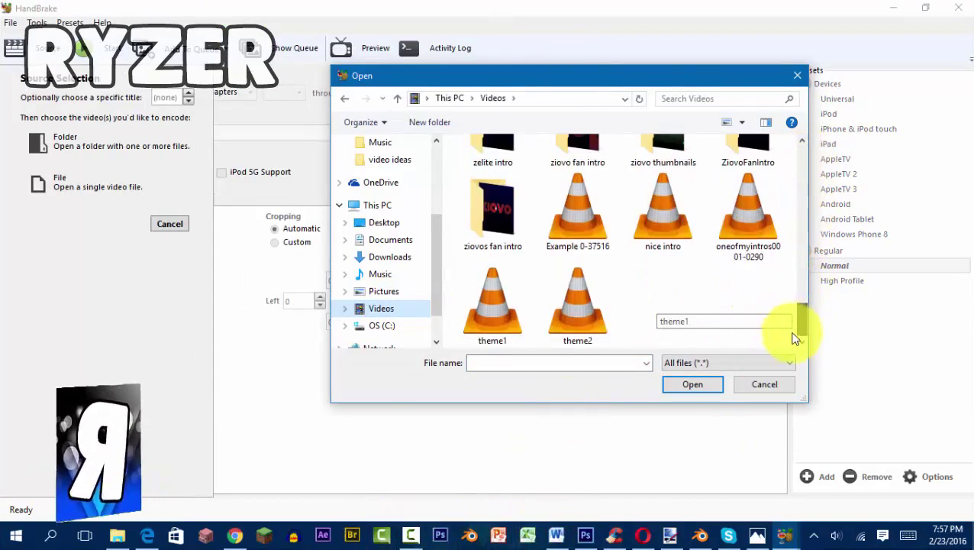
scroll(795, 271, up, 3)
scroll(795, 284, down, 3)
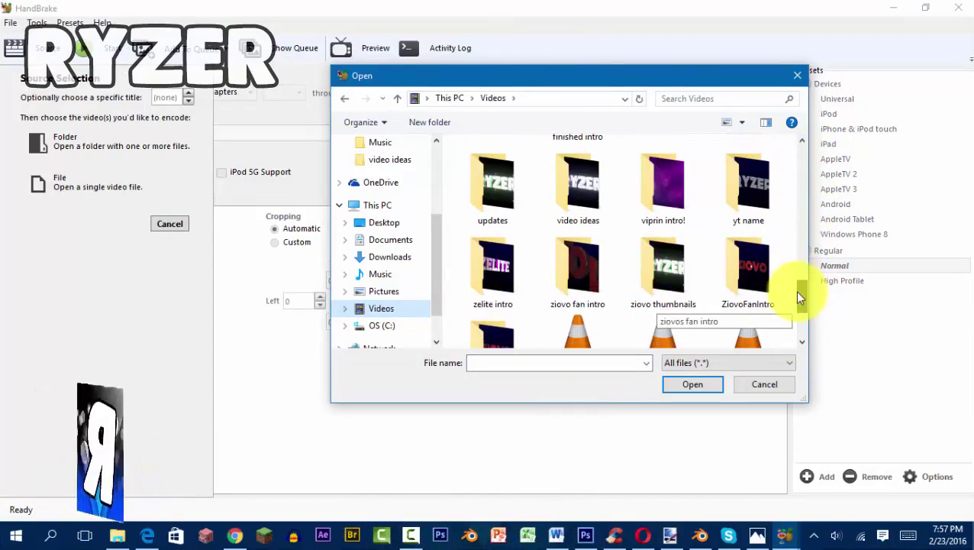
double_click(679, 244)
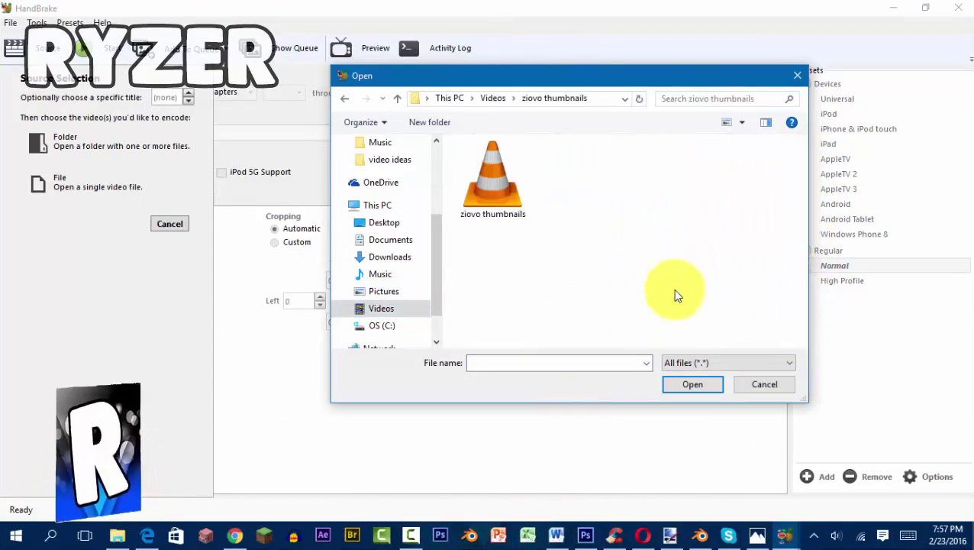
click(476, 194)
click(692, 384)
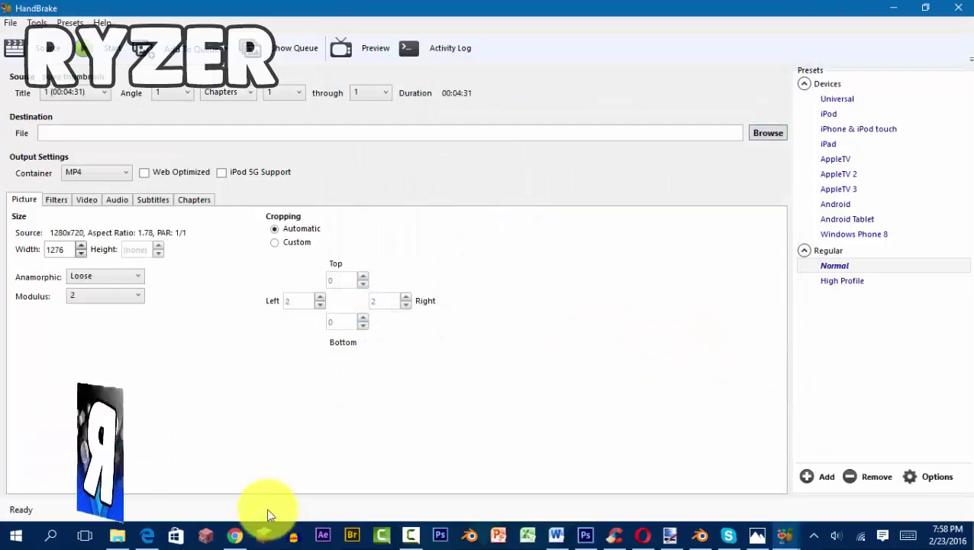
Step: In File Explorer, check the original ziovo thumbnails video's properties, showing 32.5 MB
click(116, 536)
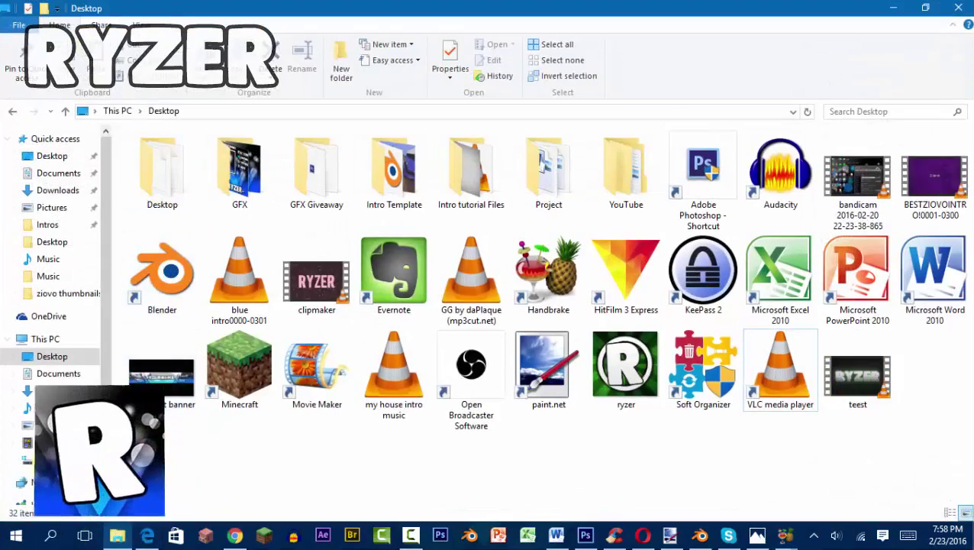
click(51, 425)
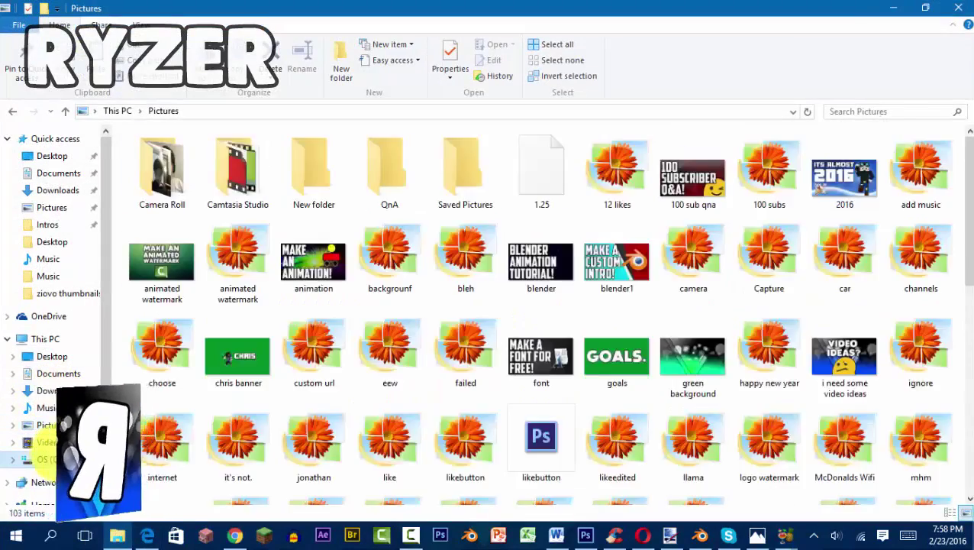
click(50, 458)
click(48, 442)
scroll(556, 323, down, 5)
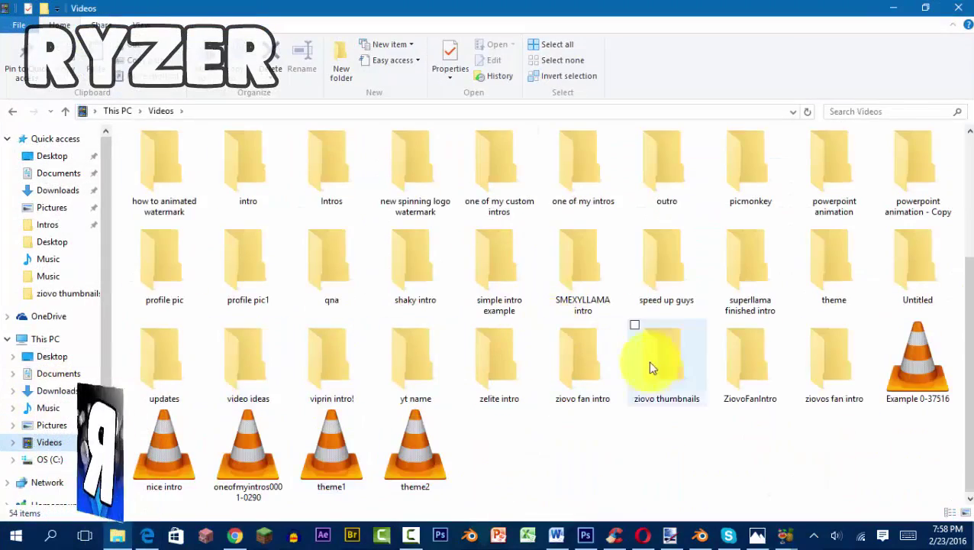
double_click(679, 373)
right_click(148, 168)
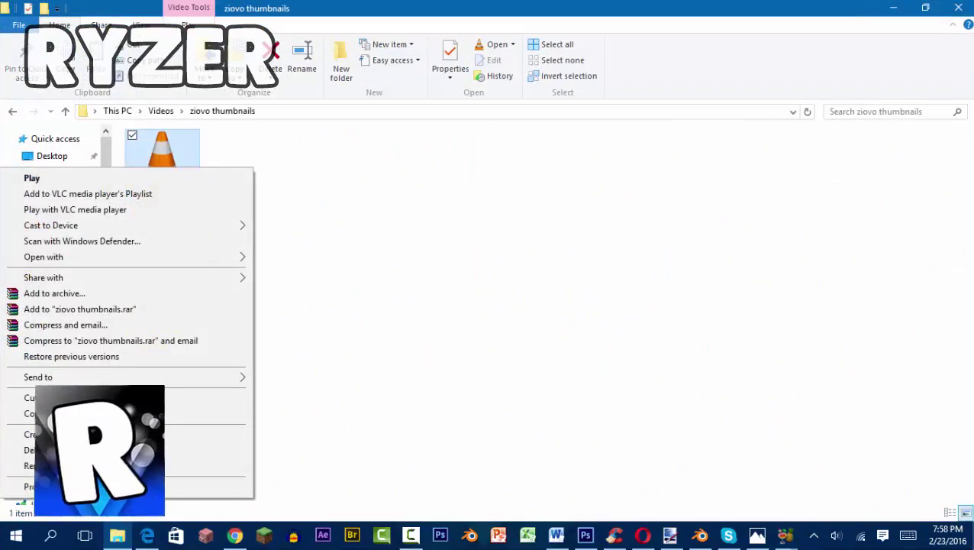
click(45, 484)
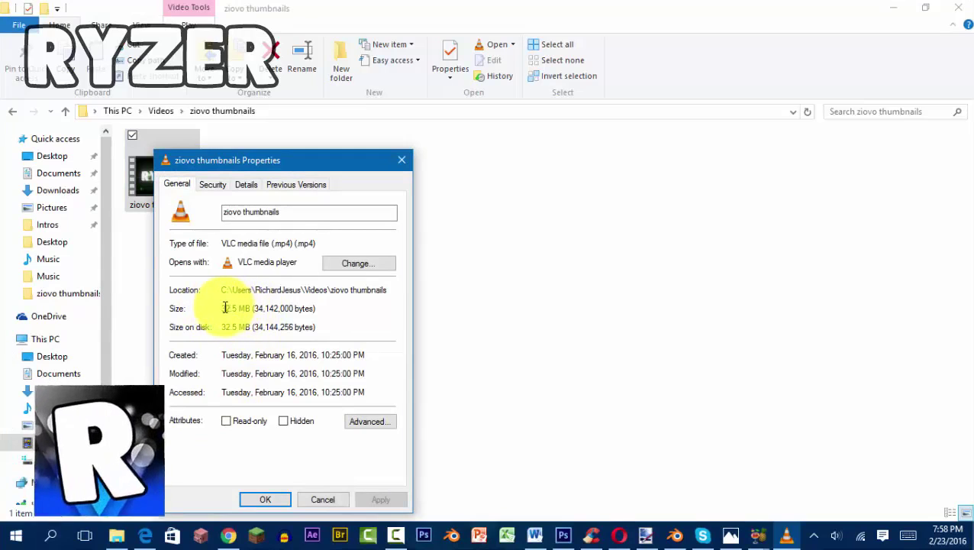
click(401, 161)
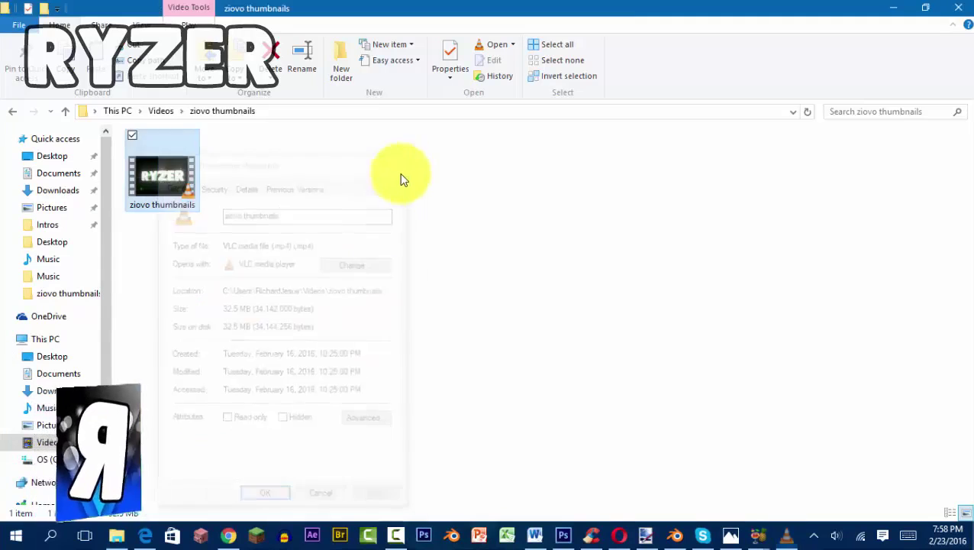
Step: Close Explorer and reload the ziovo thumbnails video as the HandBrake source
click(960, 8)
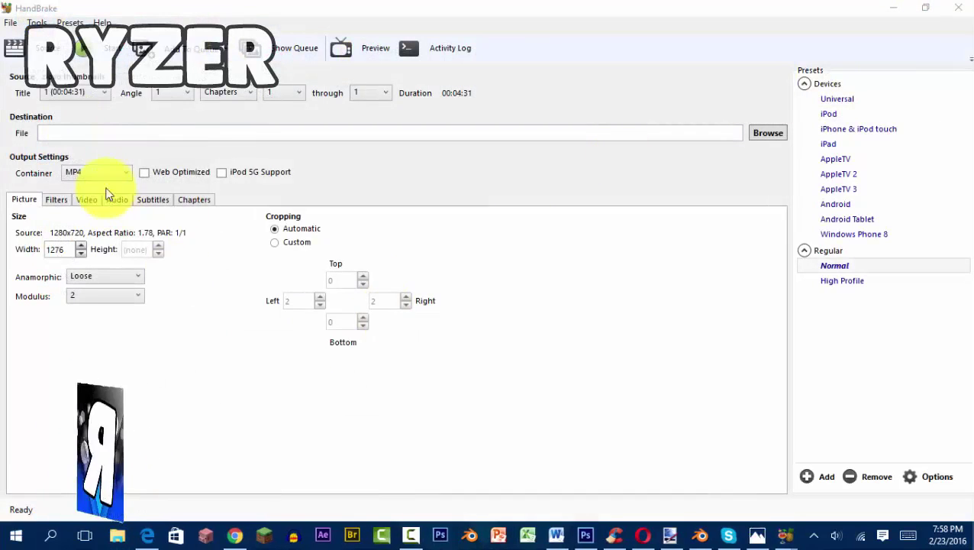
click(59, 200)
click(87, 200)
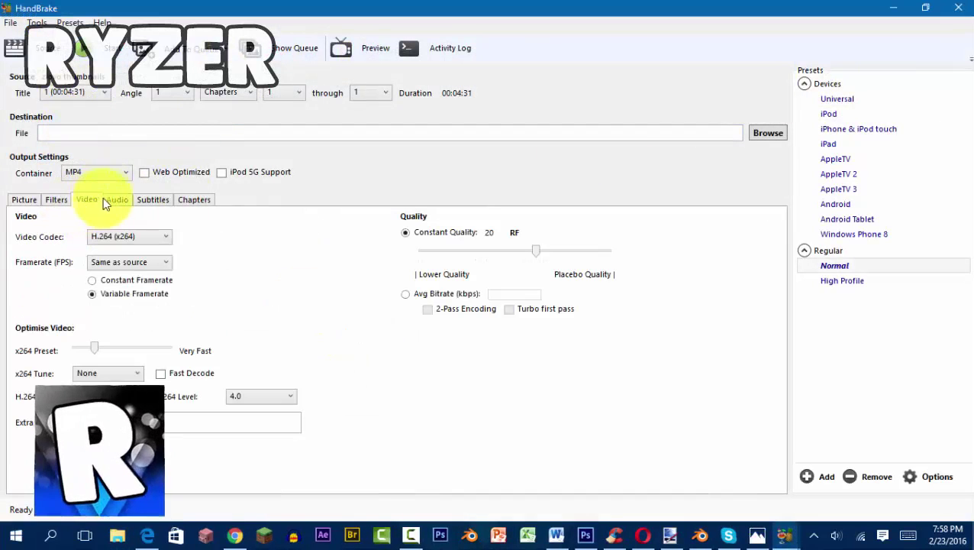
click(31, 200)
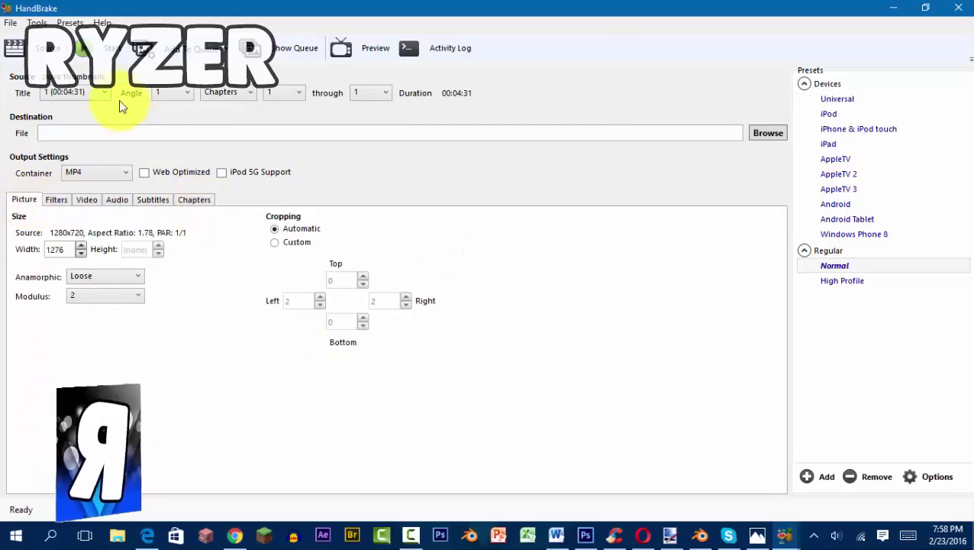
click(42, 48)
click(95, 189)
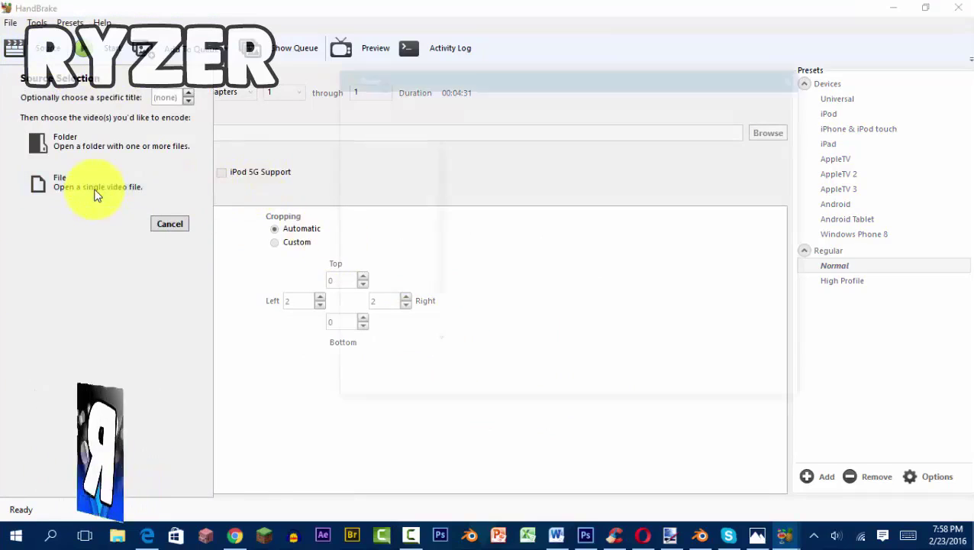
double_click(490, 223)
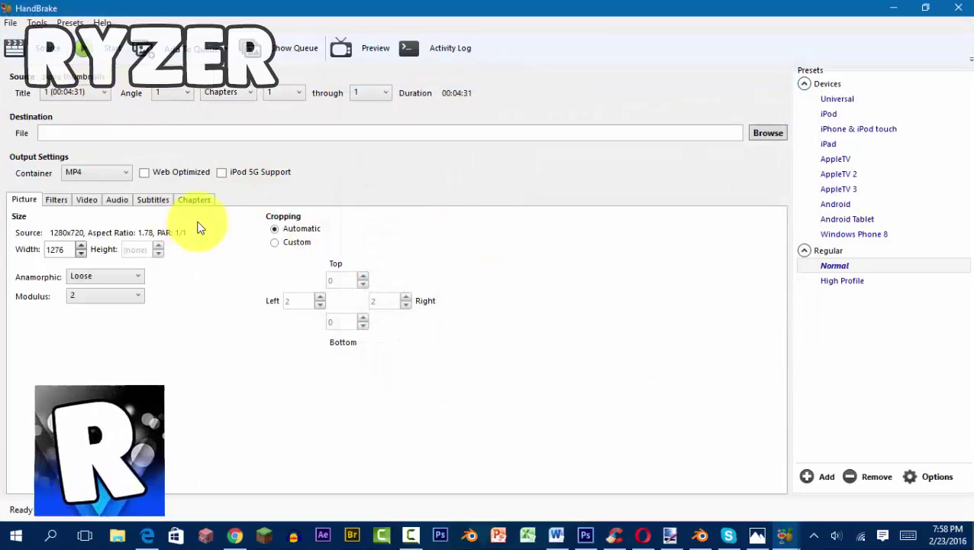
Step: Lower Constant Quality to RF 22 and set the audio bitrate to 112
click(86, 199)
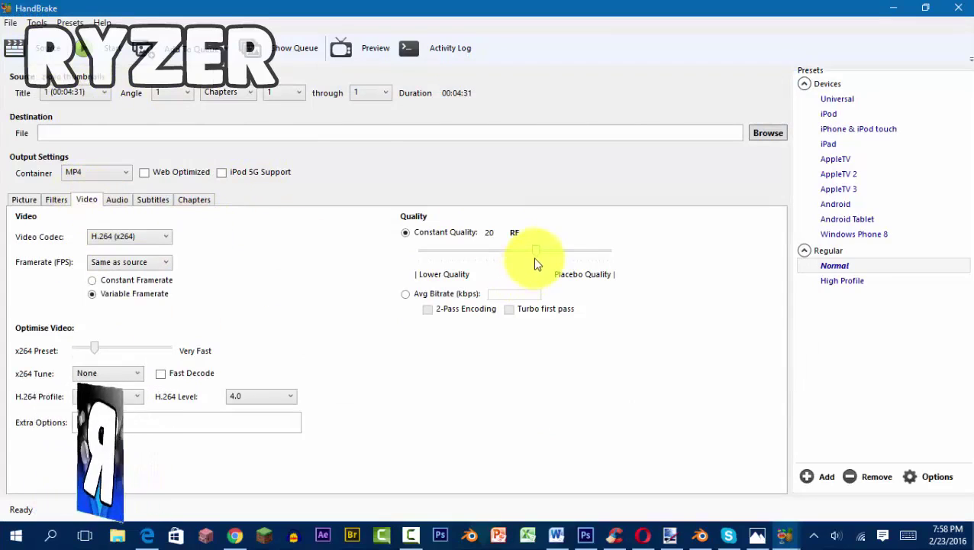
drag(534, 251, 526, 253)
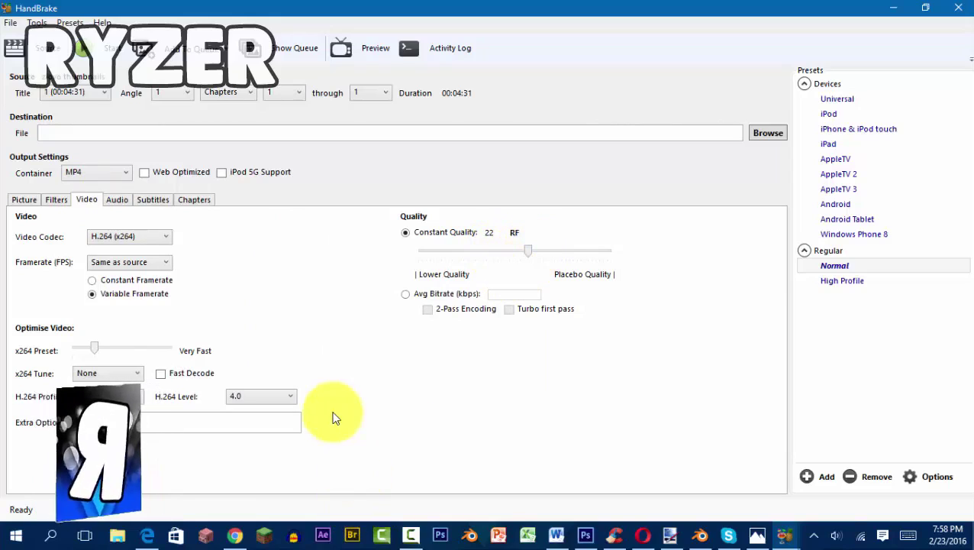
click(120, 200)
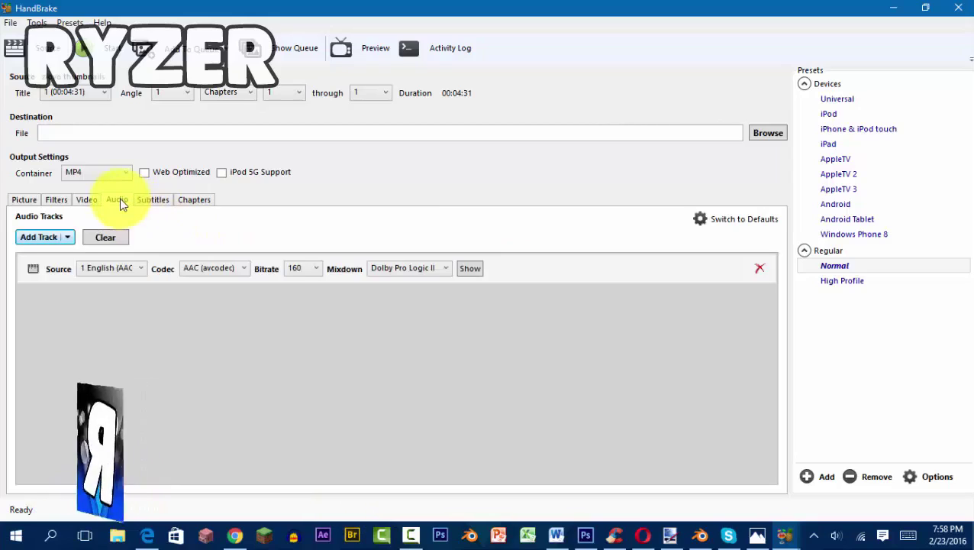
click(295, 269)
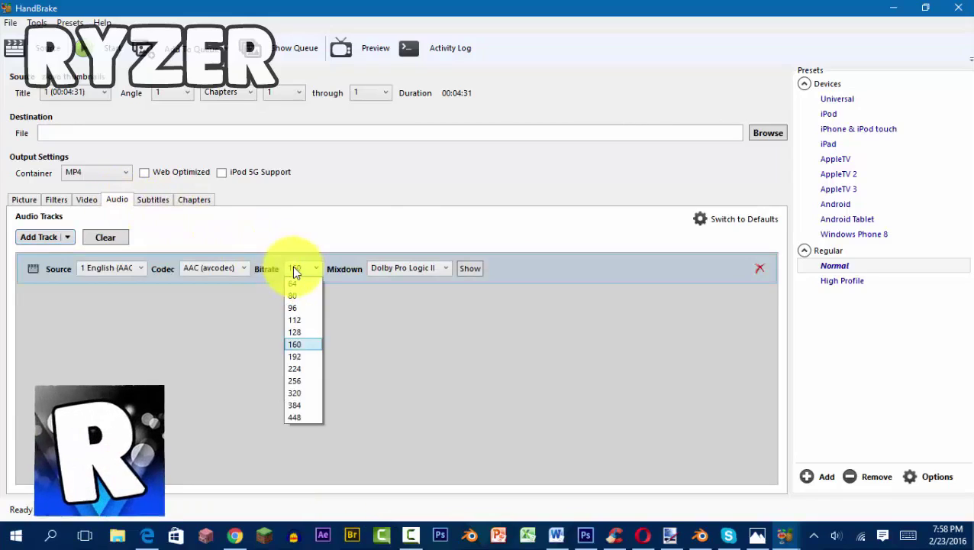
click(290, 321)
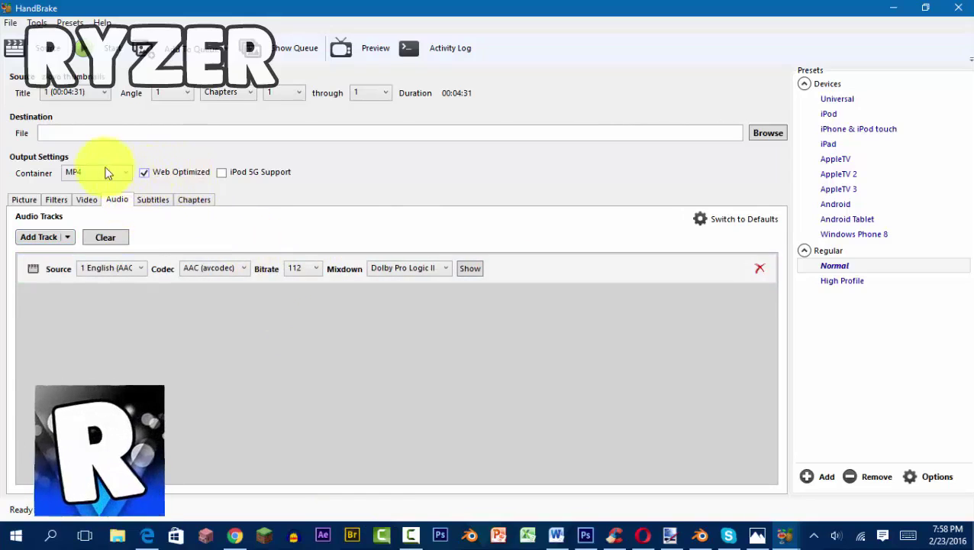
Step: Set the output destination to test video.mp4 on the Desktop
click(767, 134)
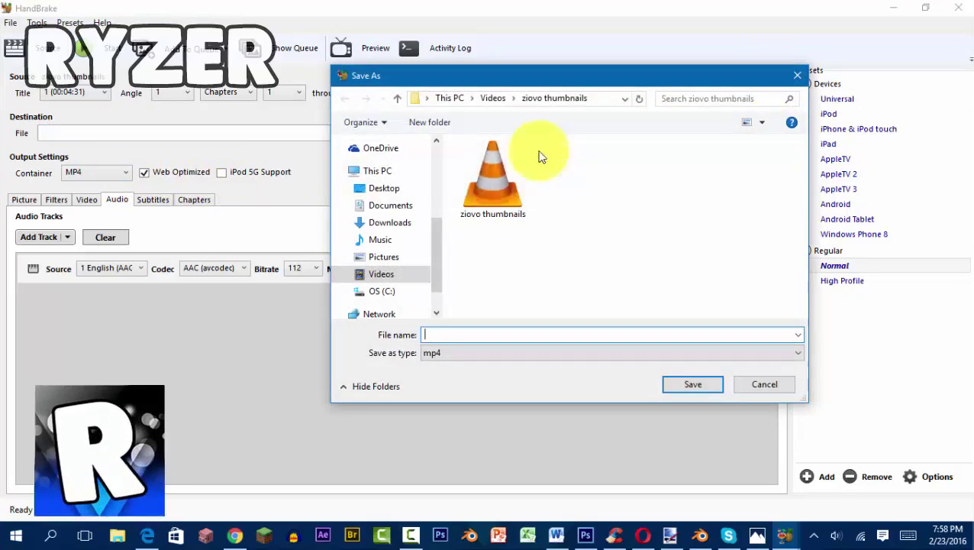
click(385, 188)
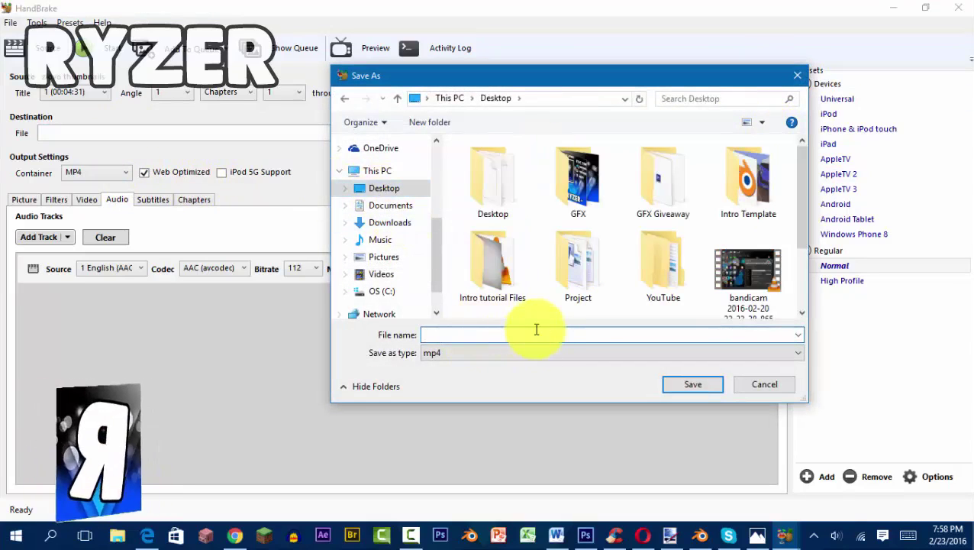
mouse_move(721, 535)
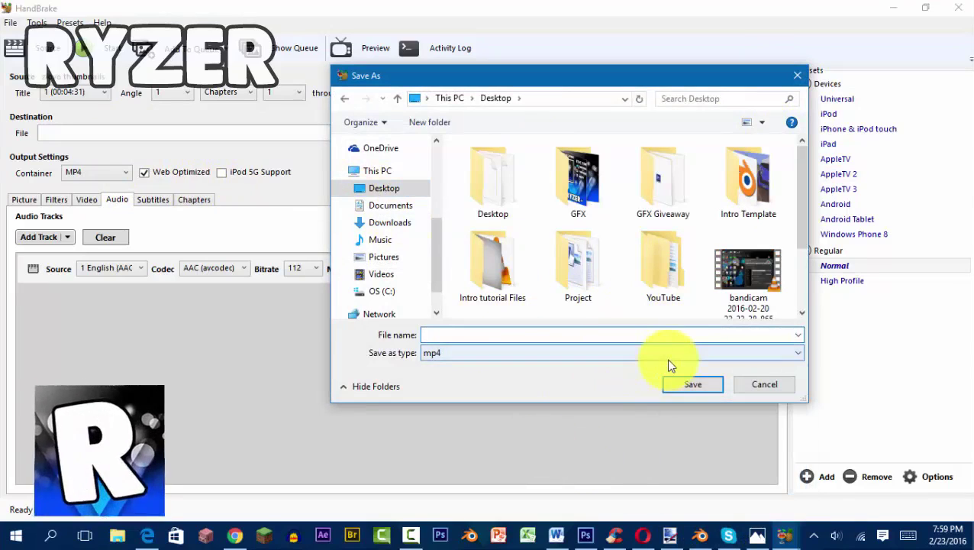
text(test video)
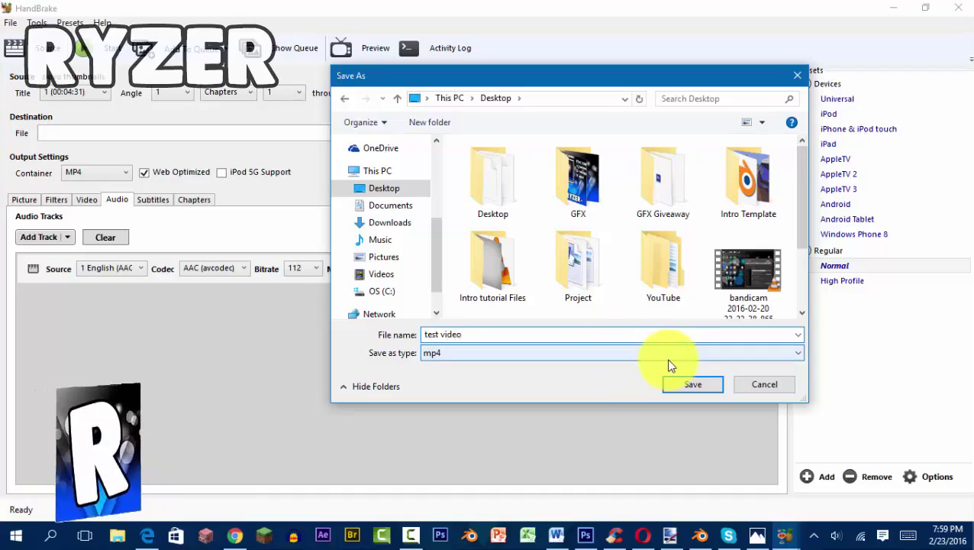
key(Return)
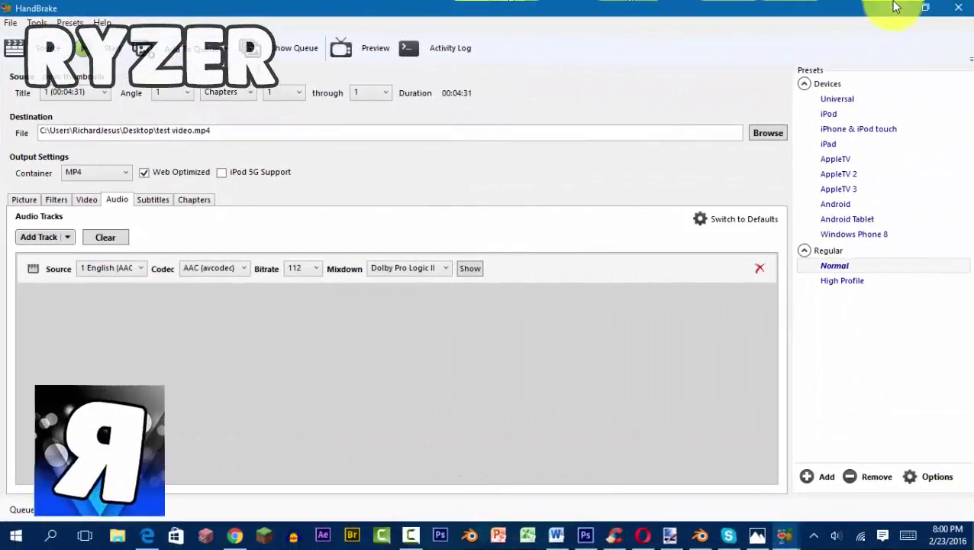
Step: Minimize HandBrake, move the test video icon to open space, and check its 26.3 MB size
click(895, 7)
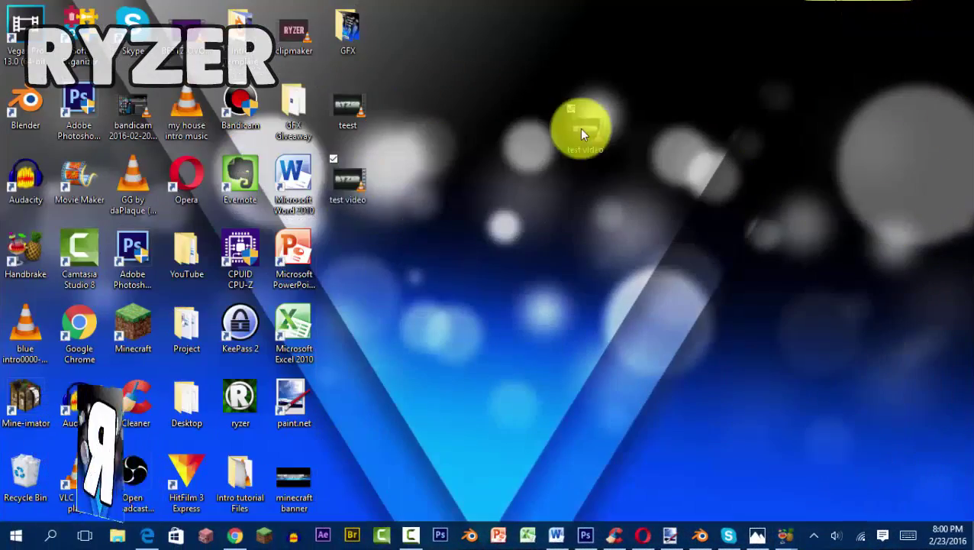
drag(581, 135, 543, 98)
right_click(541, 96)
click(402, 418)
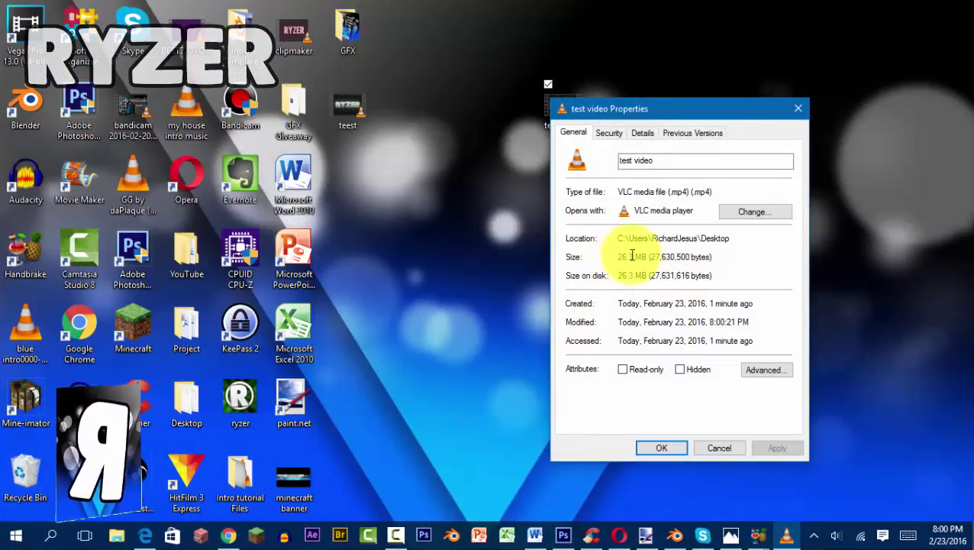
click(797, 108)
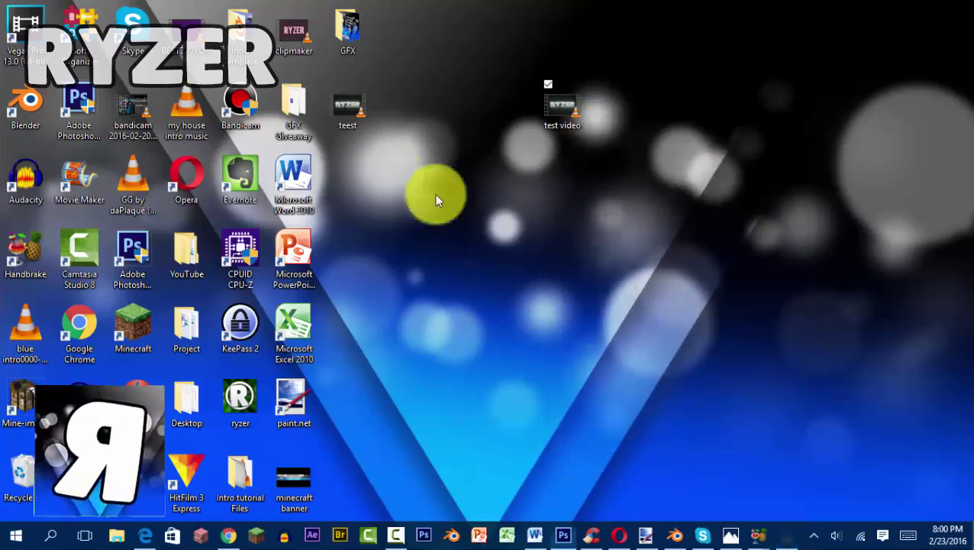
Step: In a shrunken Explorer window, open Videos > ziovo thumbnails and drag its video onto the desktop
click(119, 535)
drag(795, 7, 389, 21)
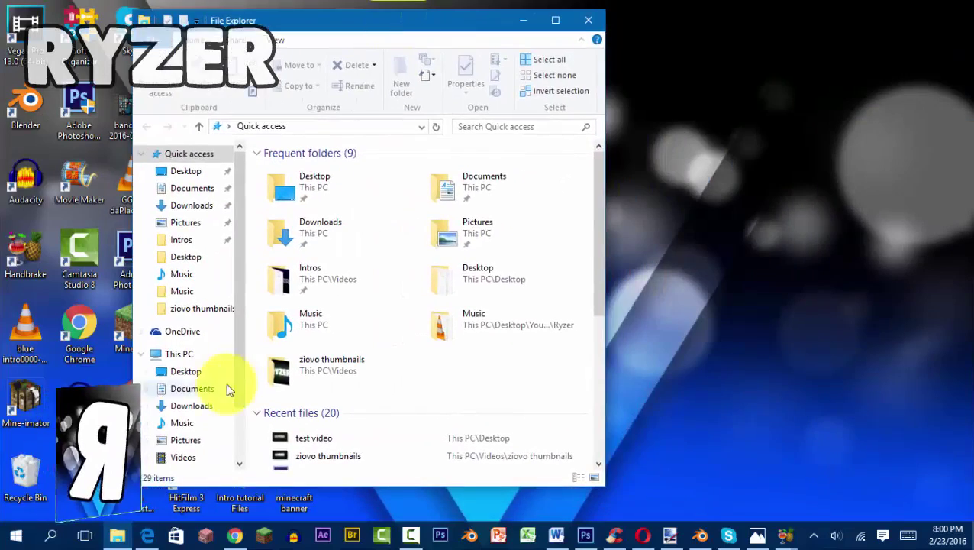
click(201, 456)
scroll(427, 309, down, 5)
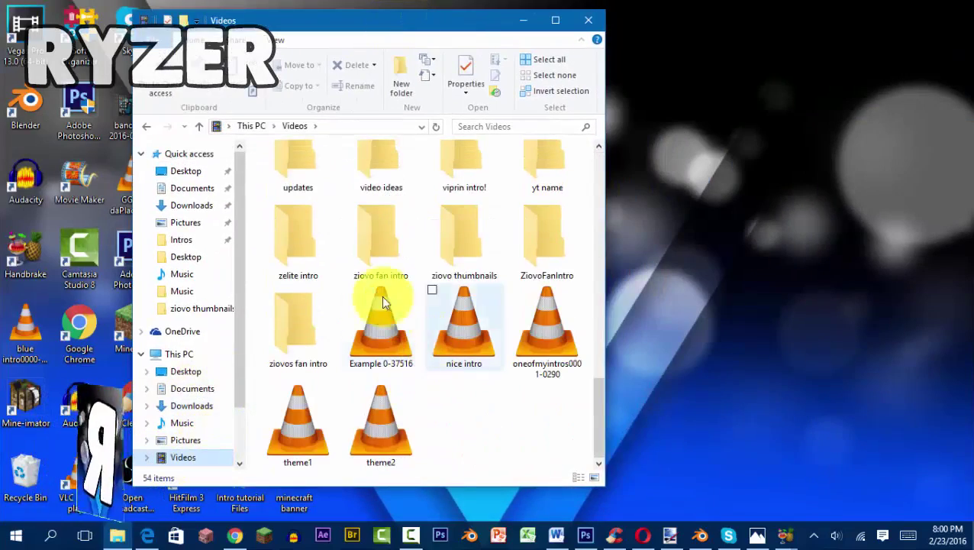
double_click(544, 244)
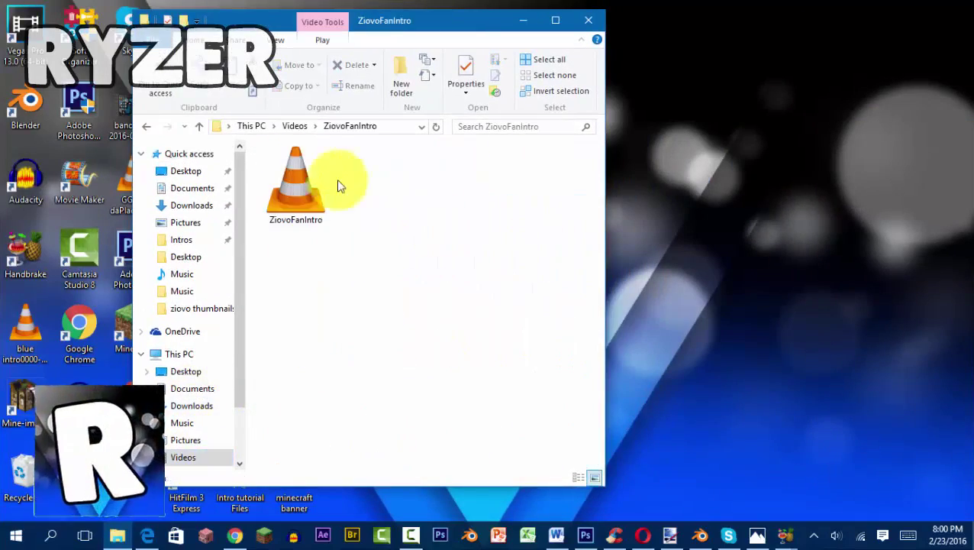
click(297, 127)
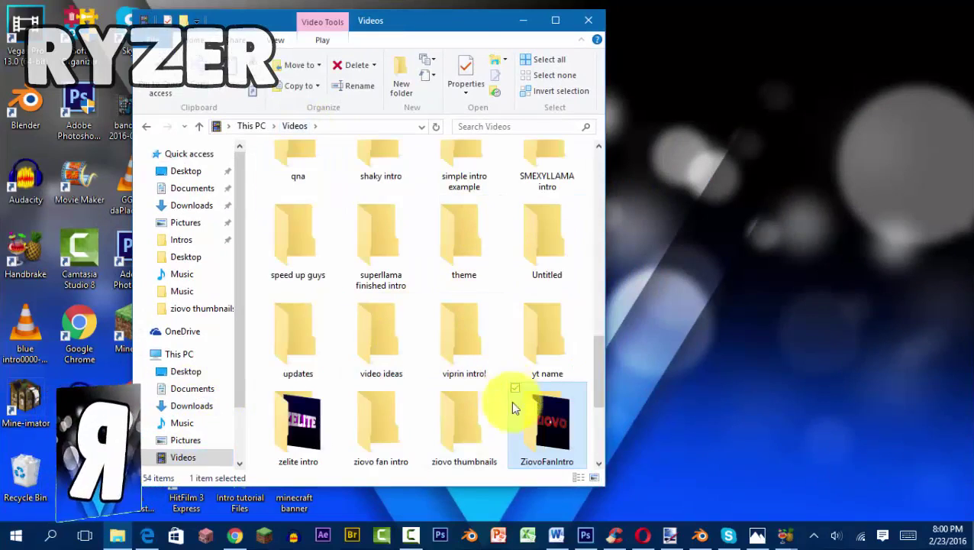
double_click(465, 435)
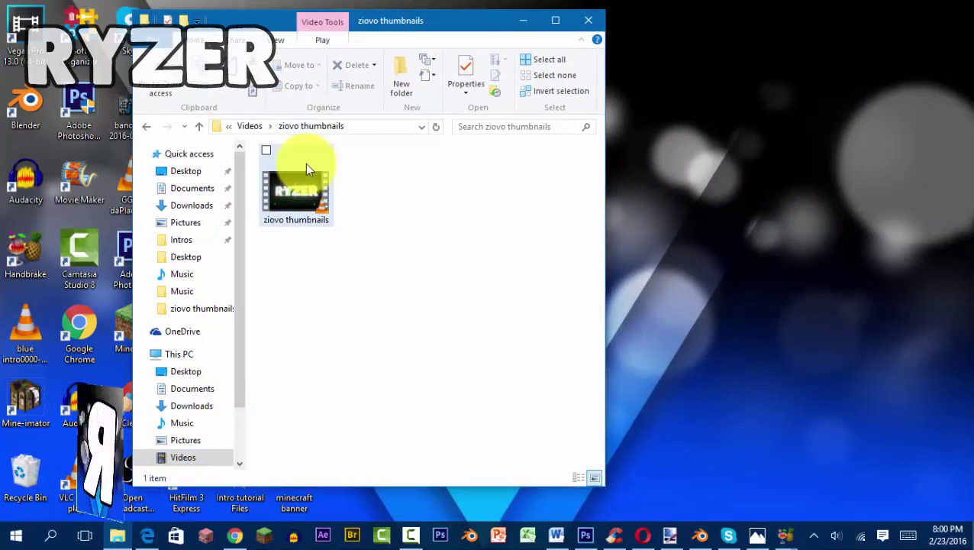
drag(306, 164, 504, 115)
Step: Close Explorer and compare properties: ziovo thumbnails 32.5 MB versus test video 26.3 MB
click(588, 20)
right_click(505, 114)
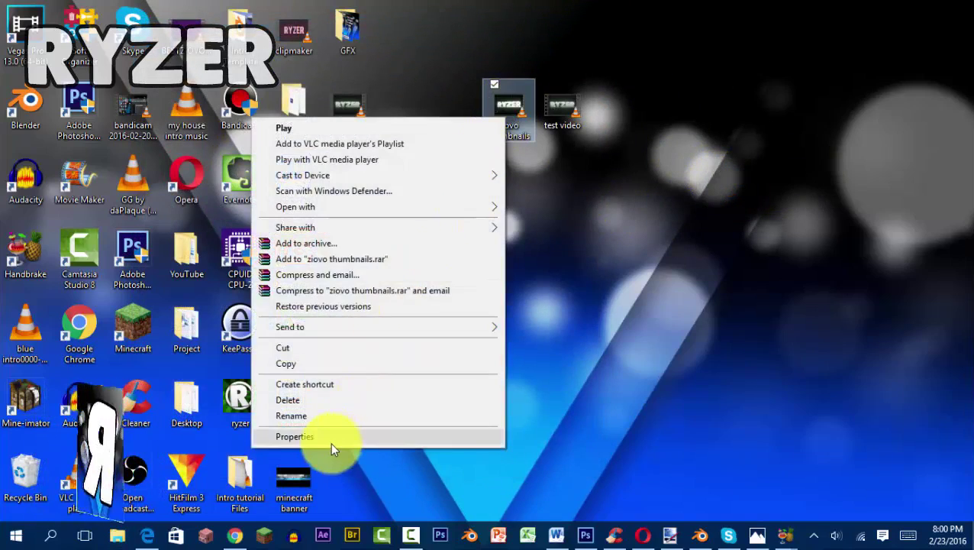
click(329, 442)
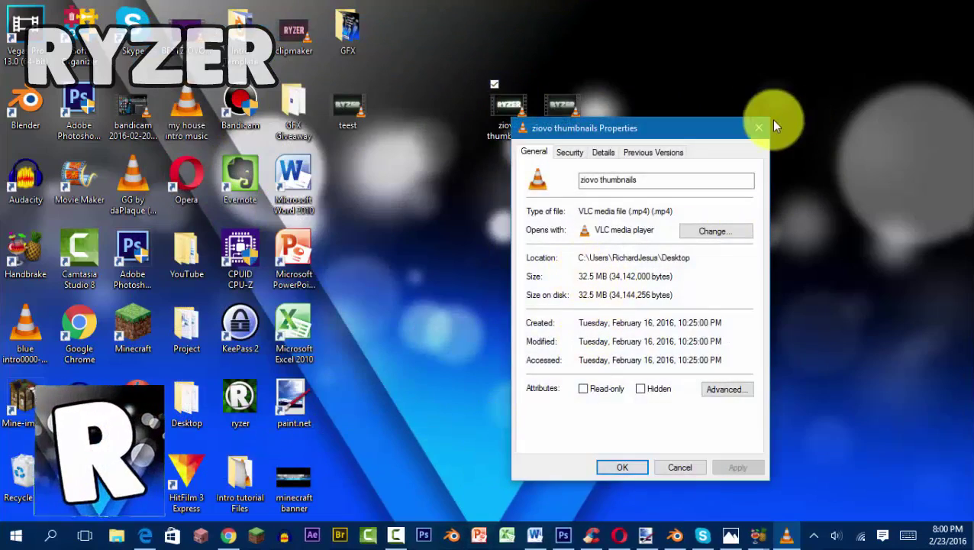
click(765, 127)
right_click(554, 102)
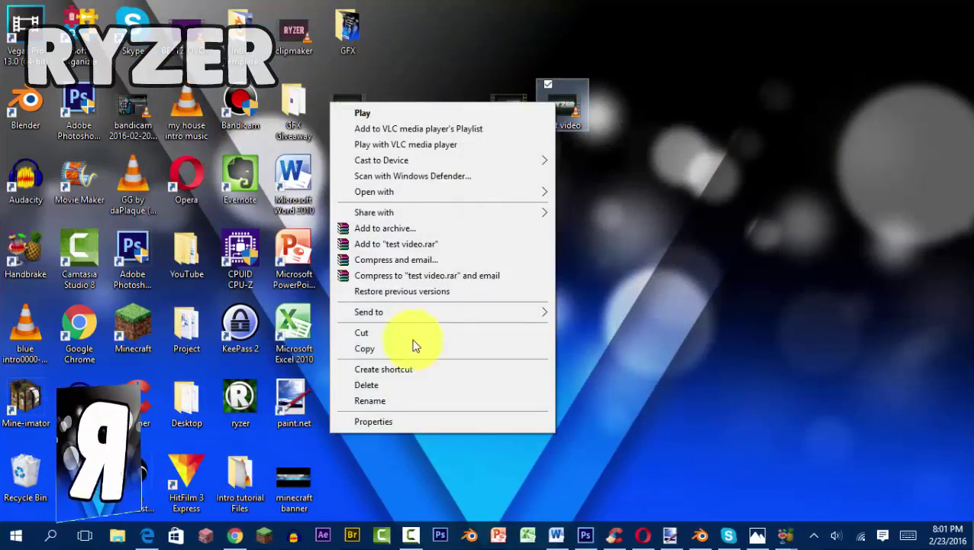
click(398, 424)
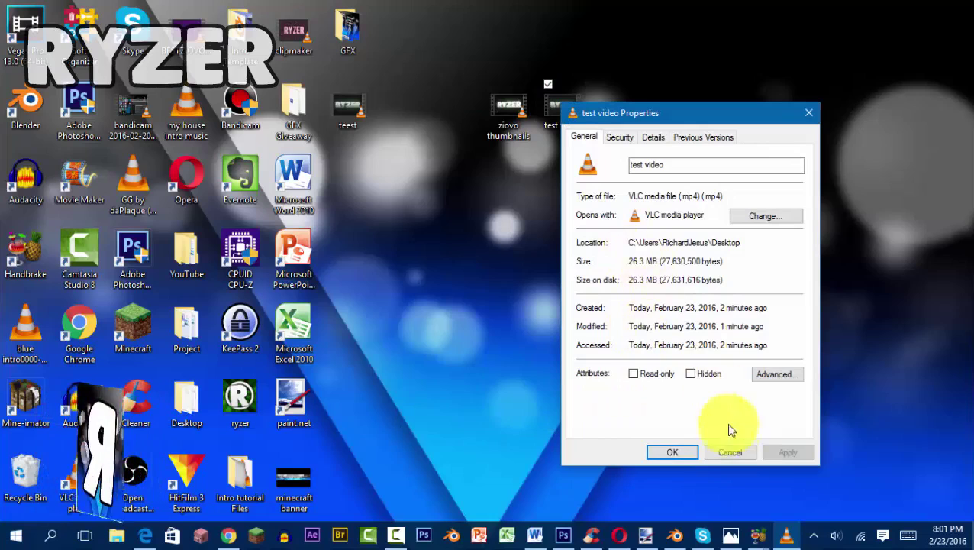
click(730, 451)
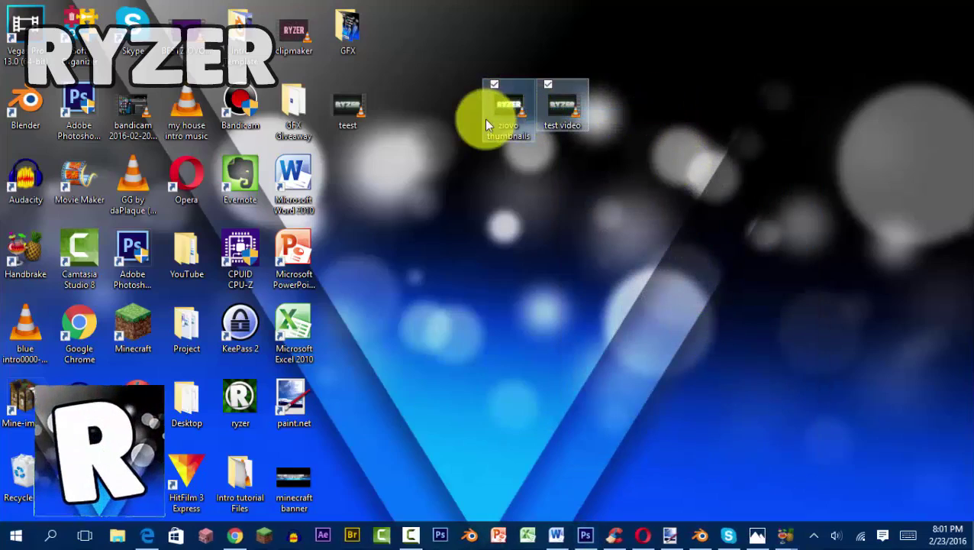
Step: Select both video icons together on the desktop
click(850, 66)
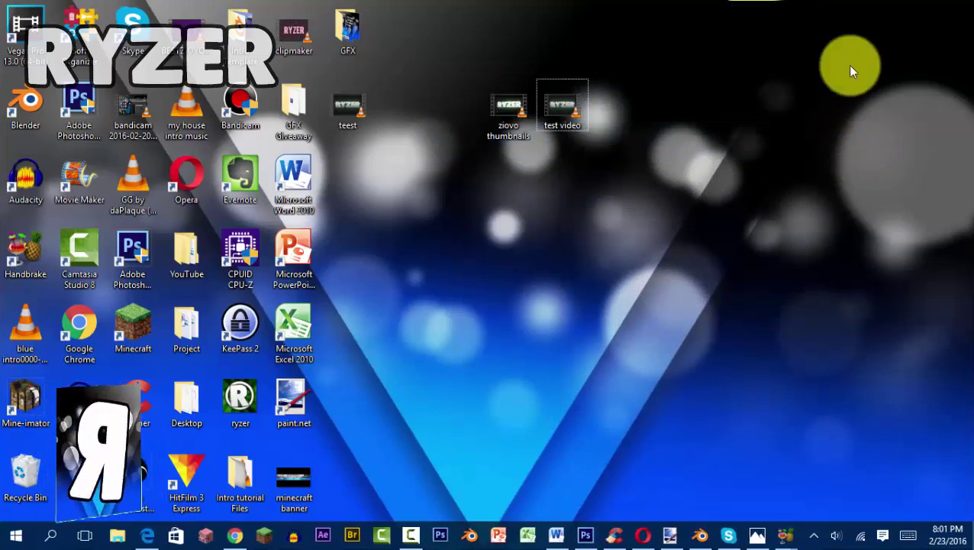
drag(849, 67, 446, 75)
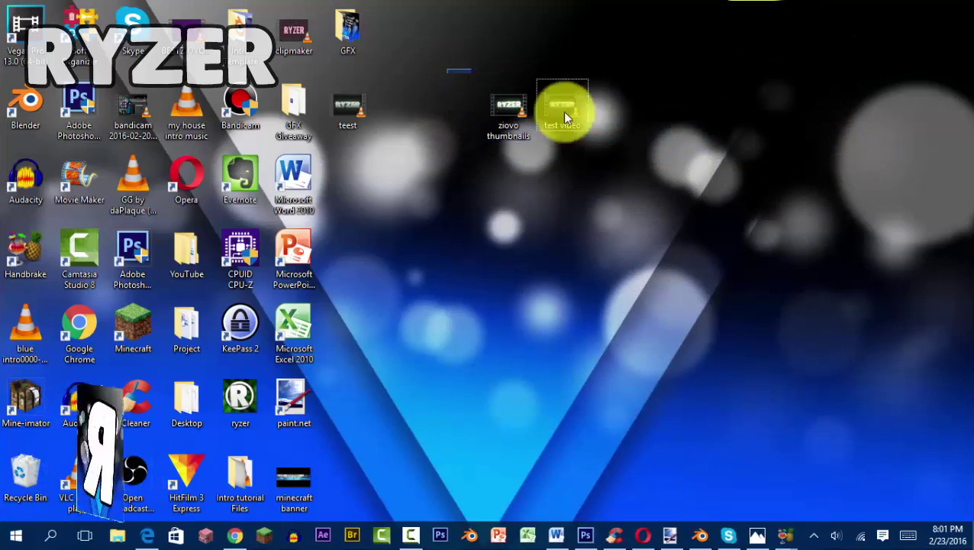
drag(565, 116, 469, 150)
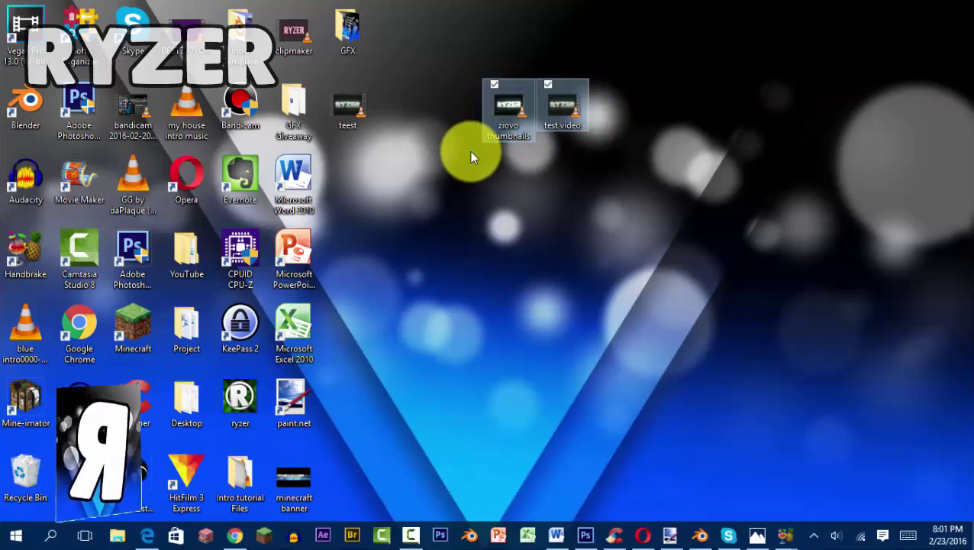
click(617, 118)
mouse_move(782, 539)
click(889, 473)
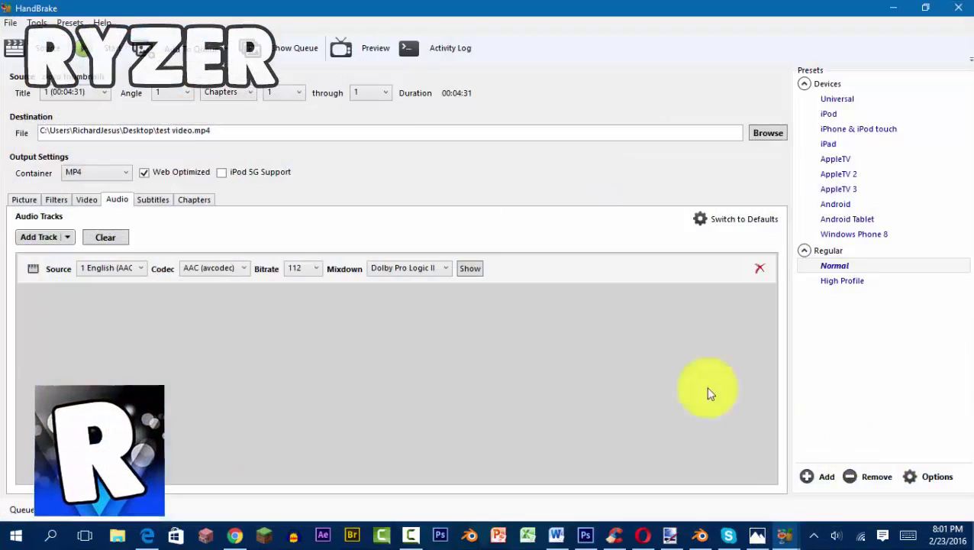
click(903, 7)
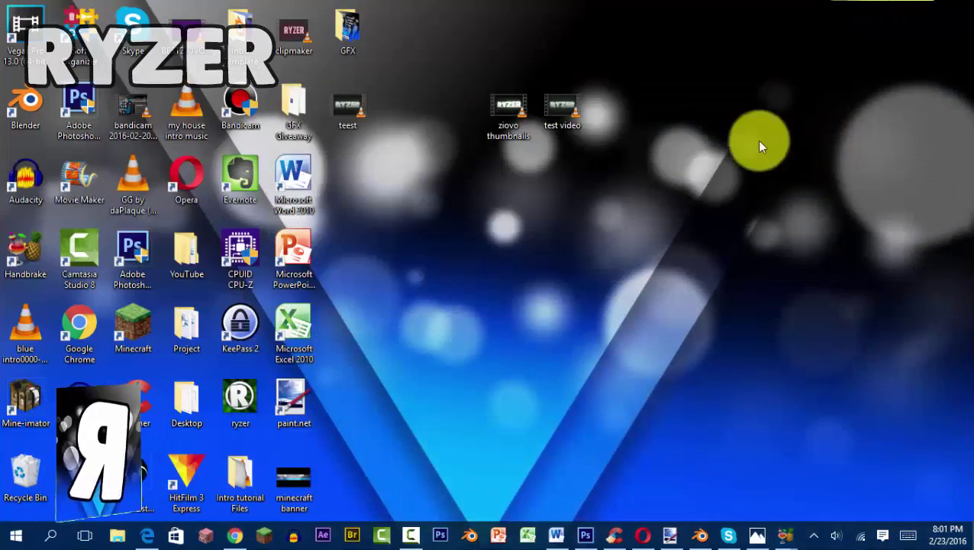